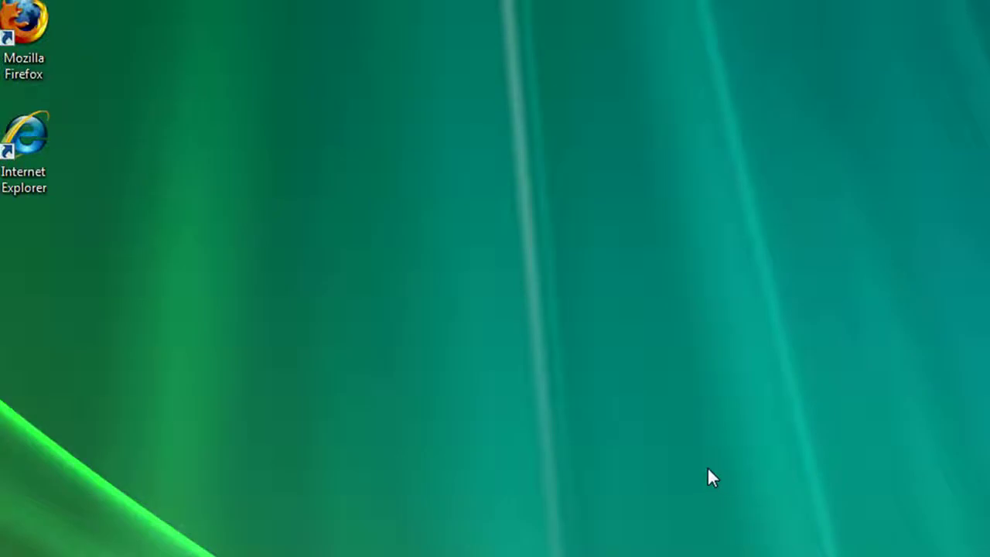
# - Launch Firefox, browse to eiuapps.cats.eiu.edu, and enter the user name on the log-on page
pyautogui.click(46, 30)
pyautogui.doubleClick(54, 45)
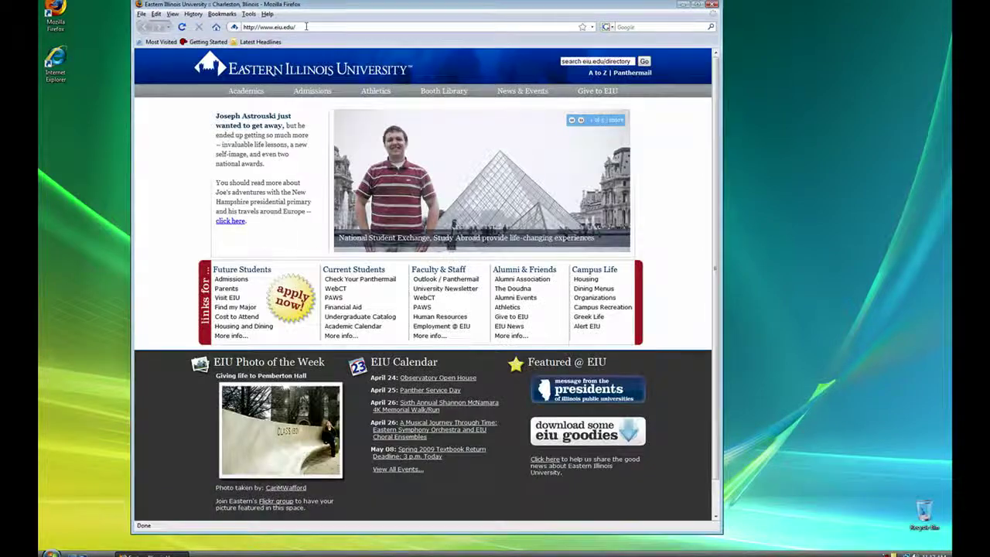
pyautogui.moveTo(296, 27); pyautogui.dragTo(263, 27)
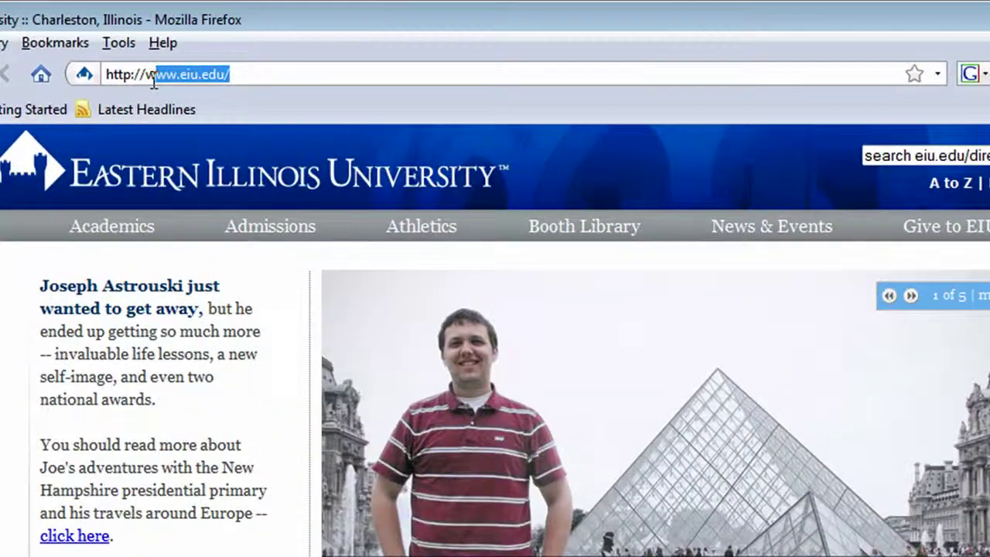
pyautogui.press('BackSpace')
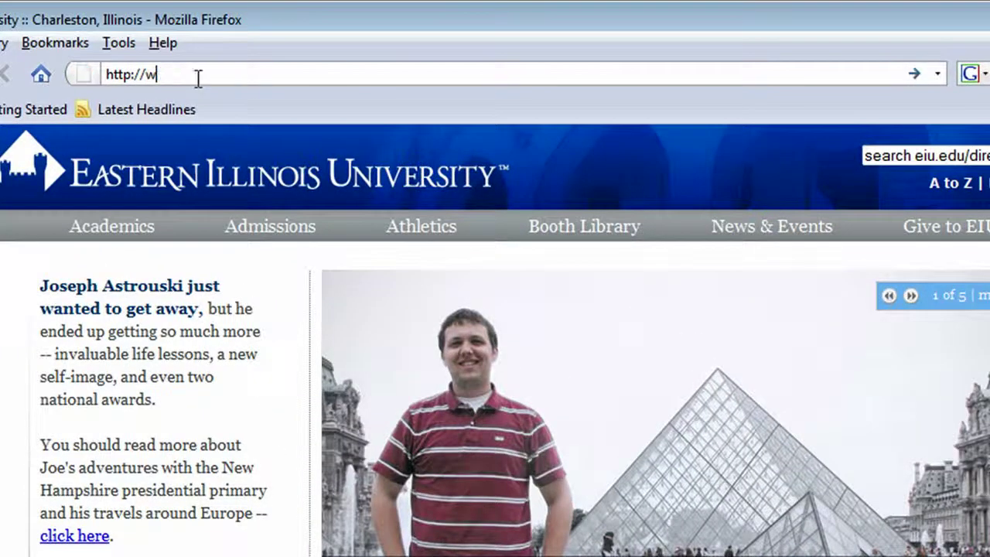
pyautogui.press('BackSpace')
pyautogui.write('eiuapps.')
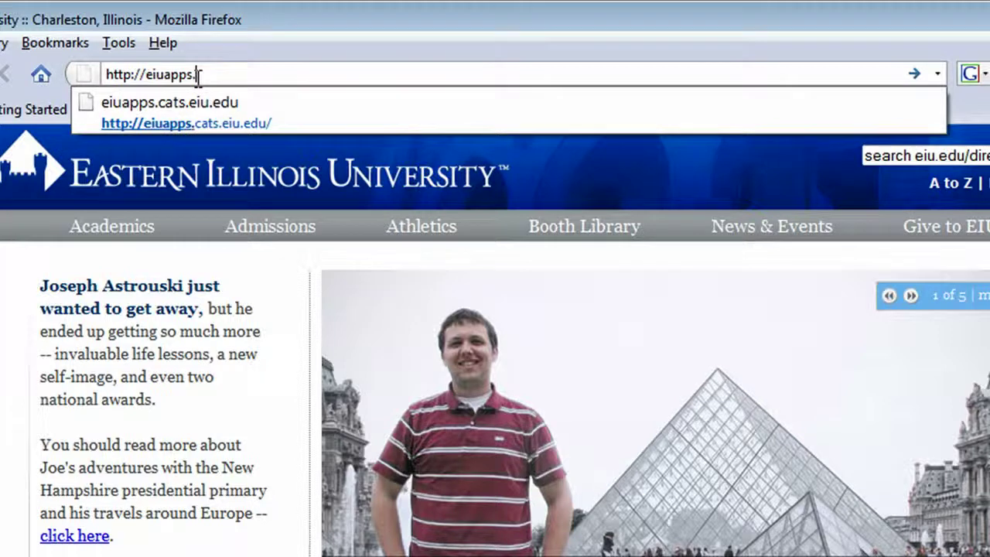
pyautogui.write('cats.e')
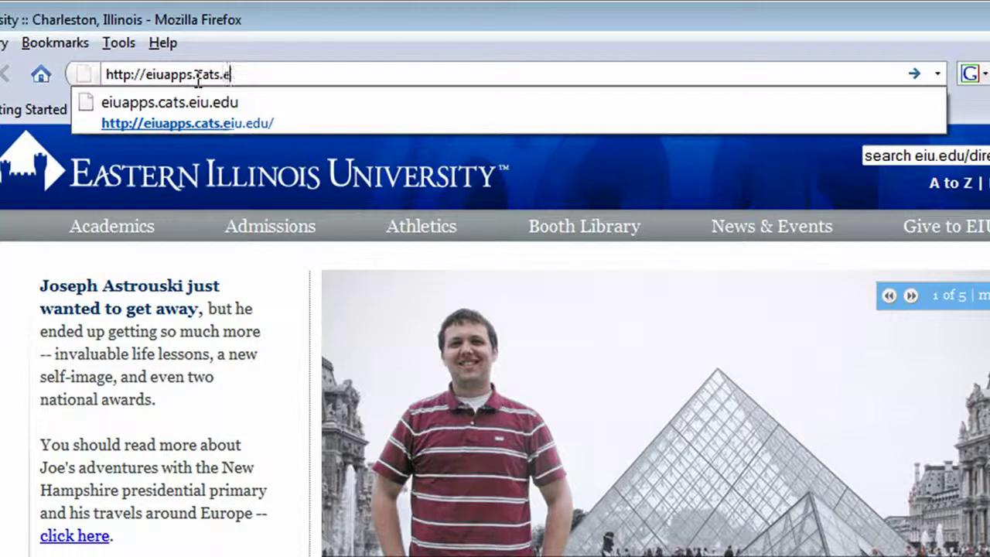
pyautogui.write('iu.edu')
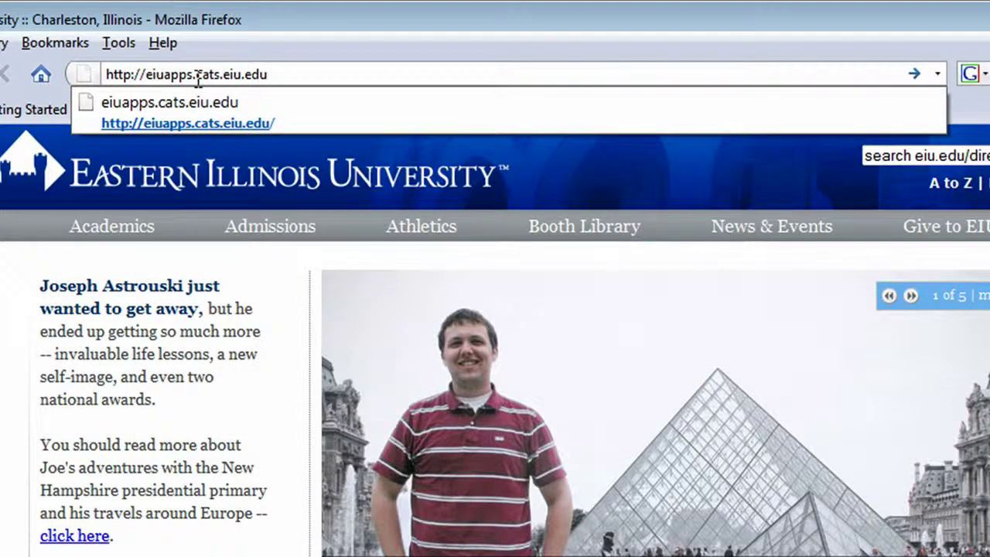
pyautogui.press('Return')
# - Enter the account password, log on to the gateway, and launch MS Word 2003
pyautogui.press('Tab')
pyautogui.write('p**********')
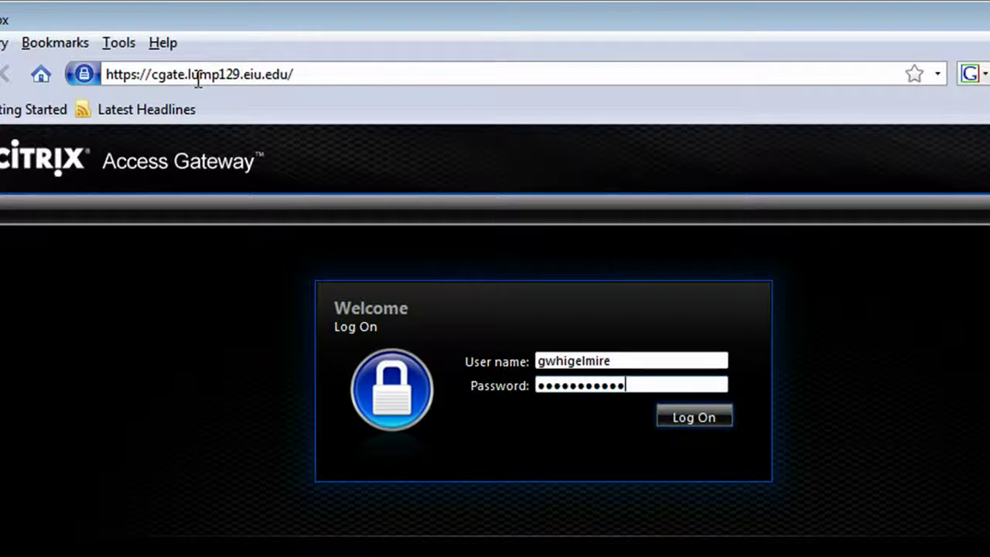
pyautogui.press('Return')
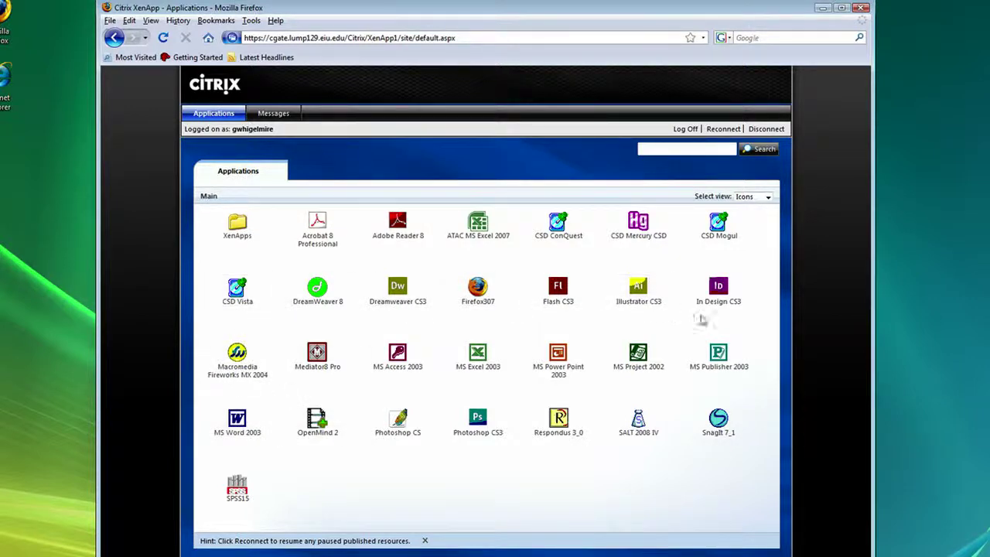
pyautogui.click(247, 418)
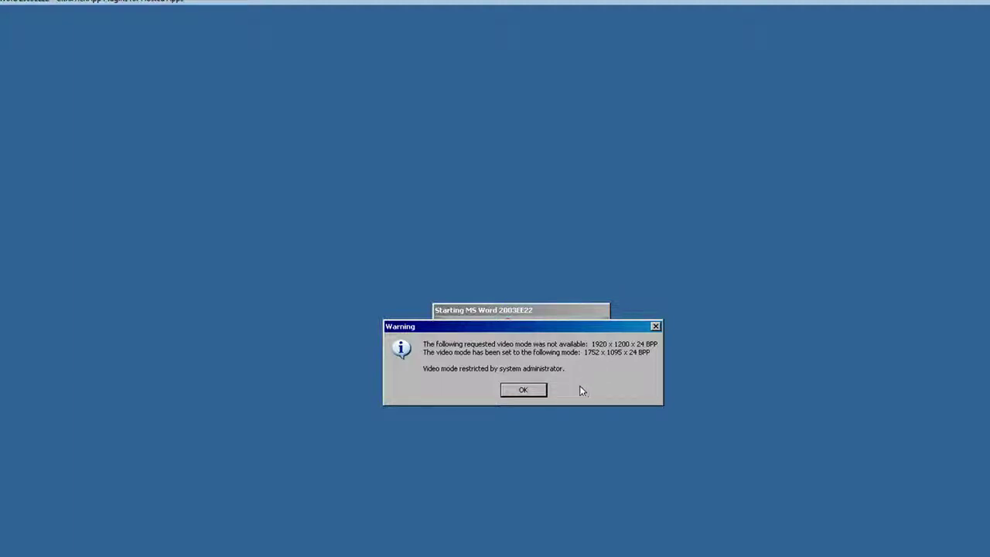
# - Dismiss the video mode warning, type 'Hello World', and set it to 22-point size
pyautogui.click(543, 392)
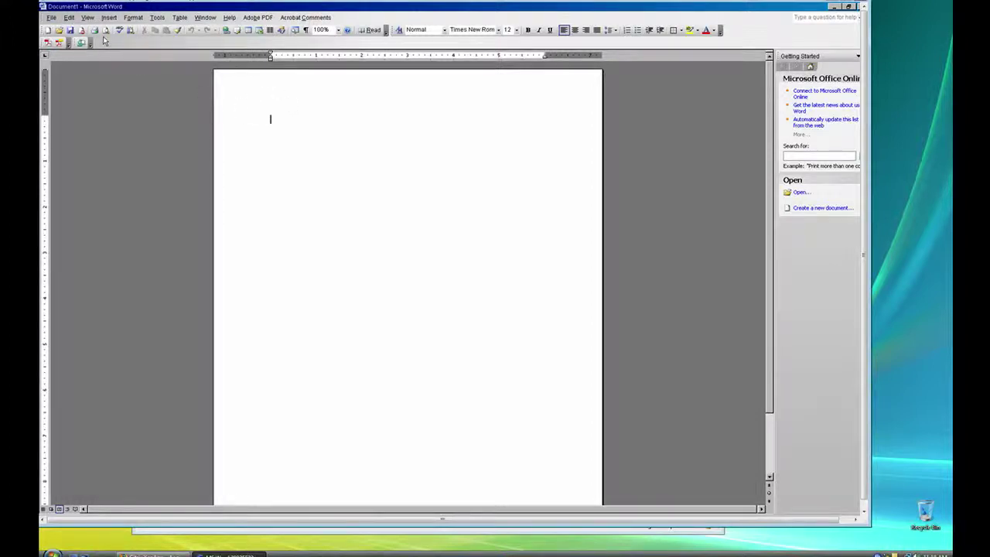
pyautogui.click(51, 17)
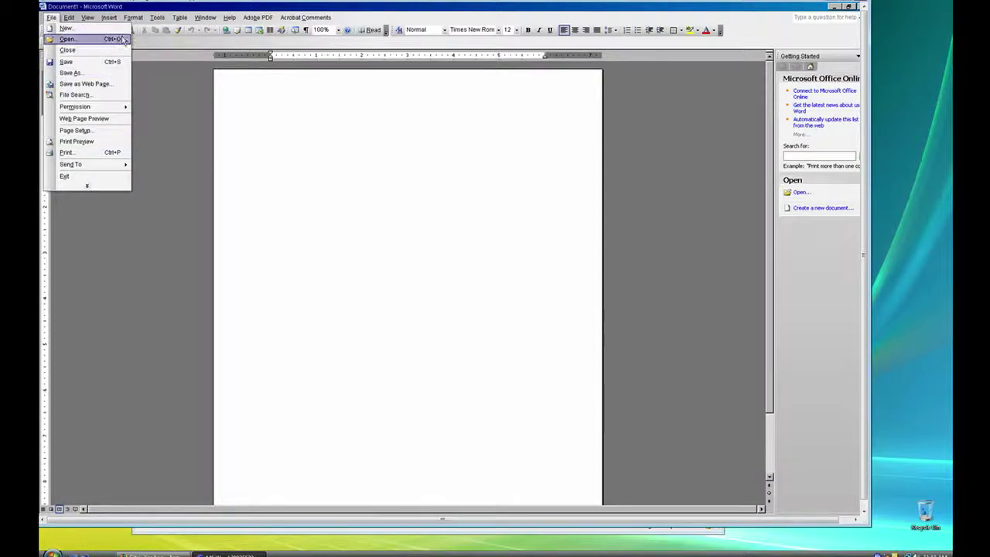
pyautogui.click(335, 134)
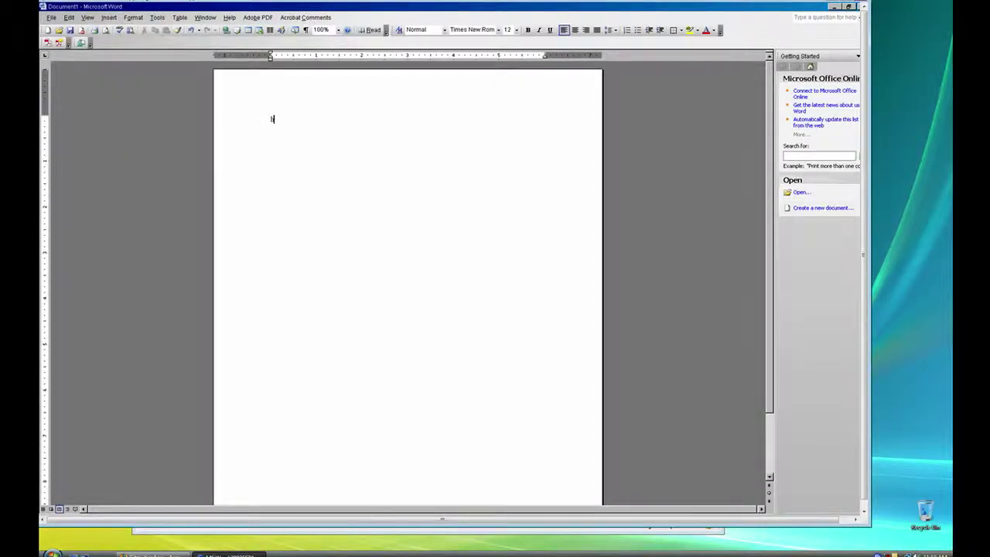
pyautogui.write('Hello World')
pyautogui.moveTo(341, 125); pyautogui.dragTo(266, 111)
pyautogui.click(519, 32)
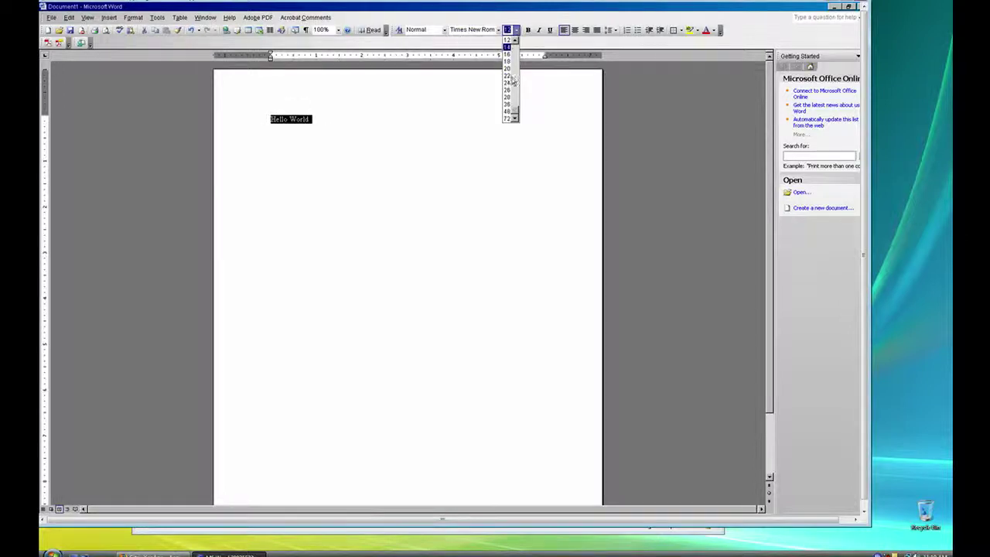
pyautogui.click(509, 78)
pyautogui.click(392, 211)
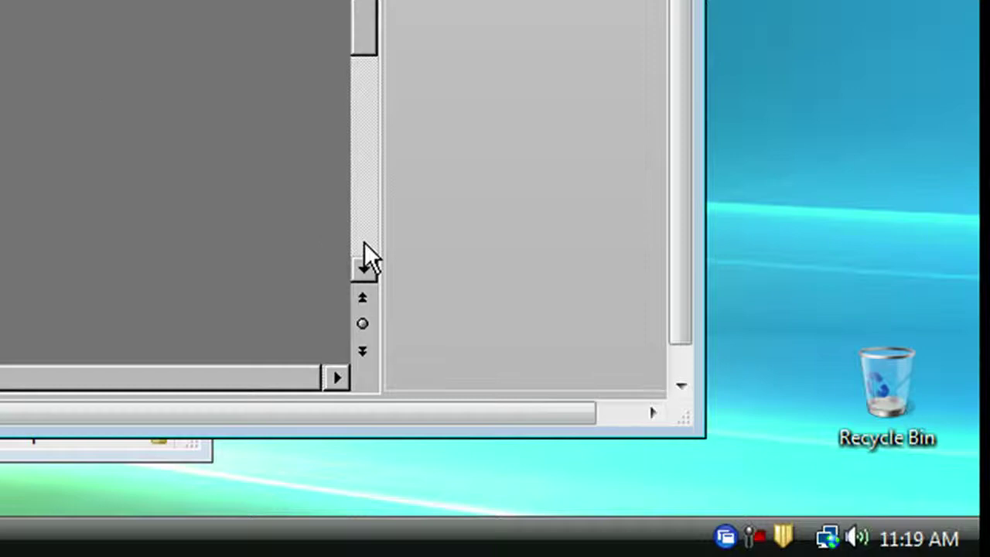
# - Open the Citrix Connection Center from the Citrix tray icon's menu
pyautogui.rightClick(728, 532)
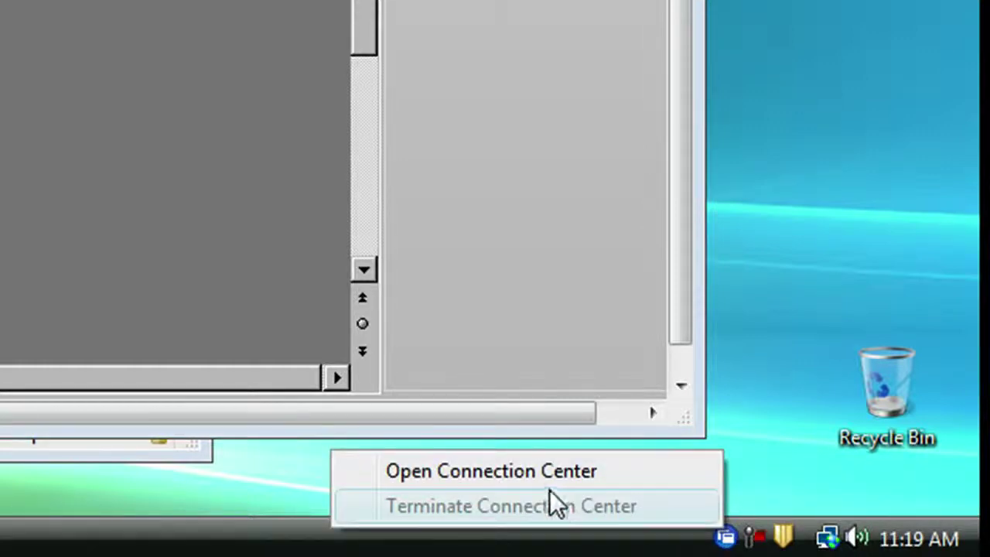
pyautogui.click(507, 480)
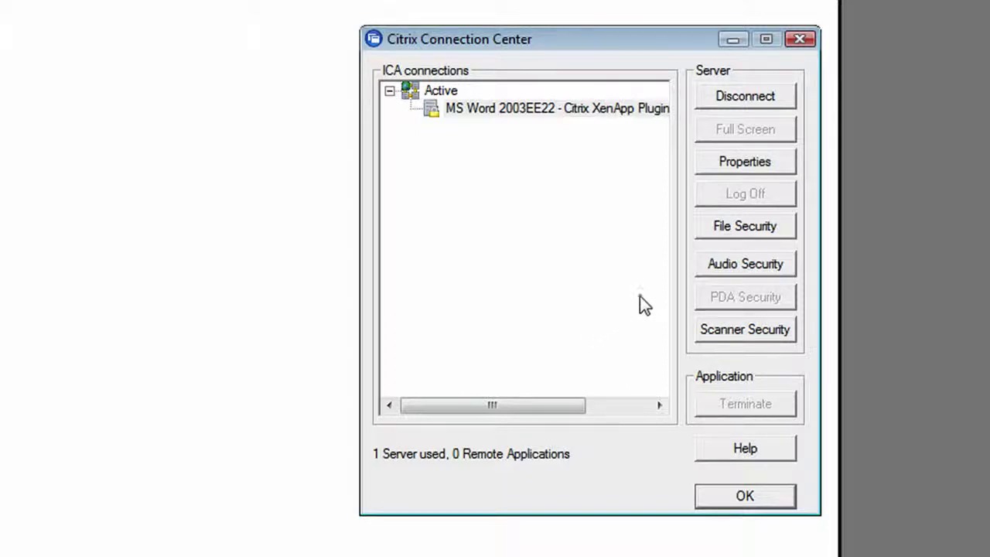
# - Set Client File Security to Full Access with 'Never ask me again' and confirm
pyautogui.click(739, 226)
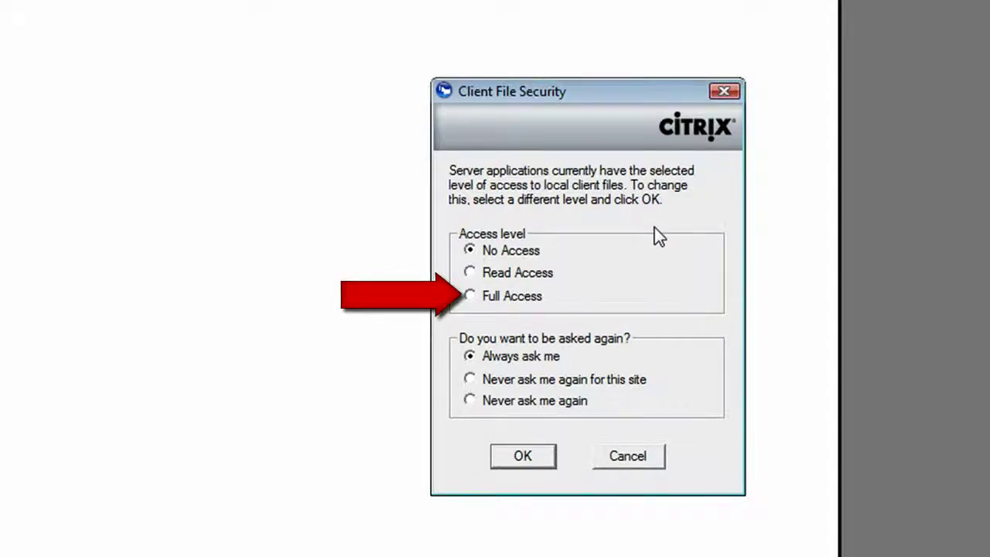
pyautogui.click(471, 297)
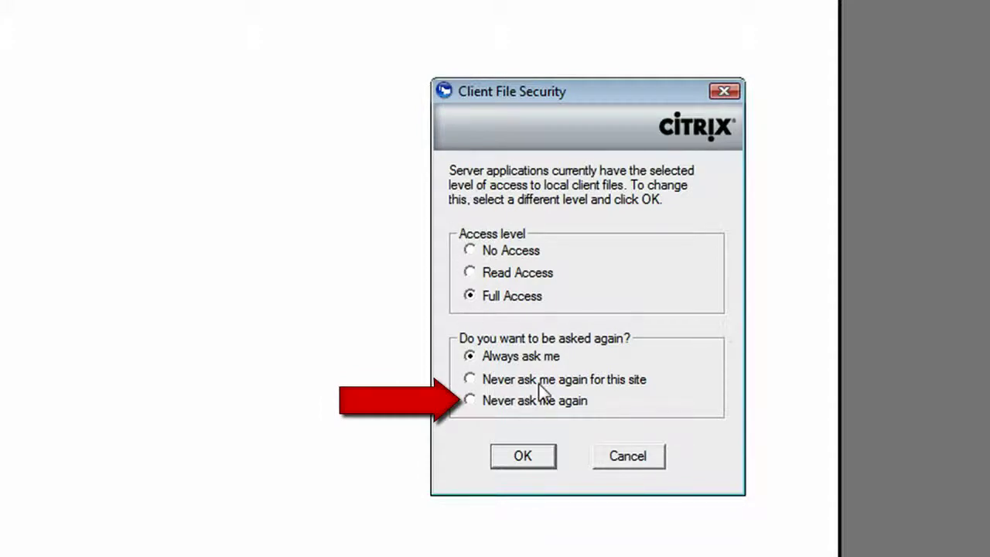
pyautogui.click(467, 403)
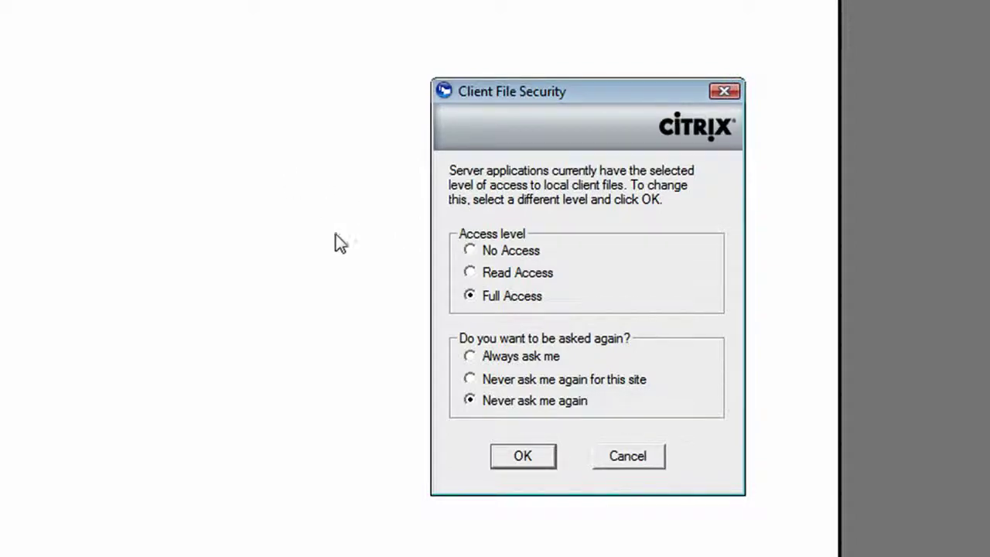
pyautogui.click(500, 462)
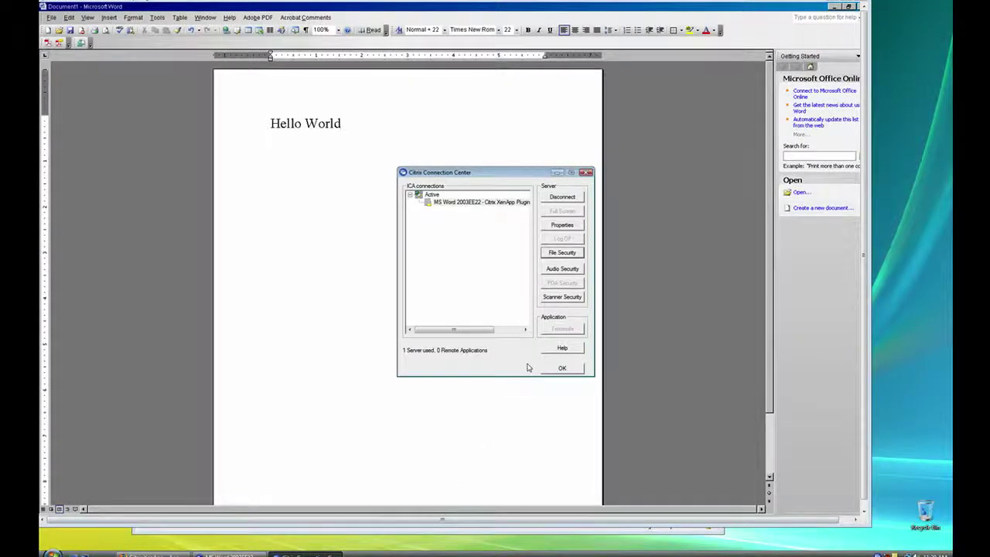
# - Save the document as 'Hello World' in Users > user folder > Documents on the client's C$ (V:) drive
pyautogui.click(562, 368)
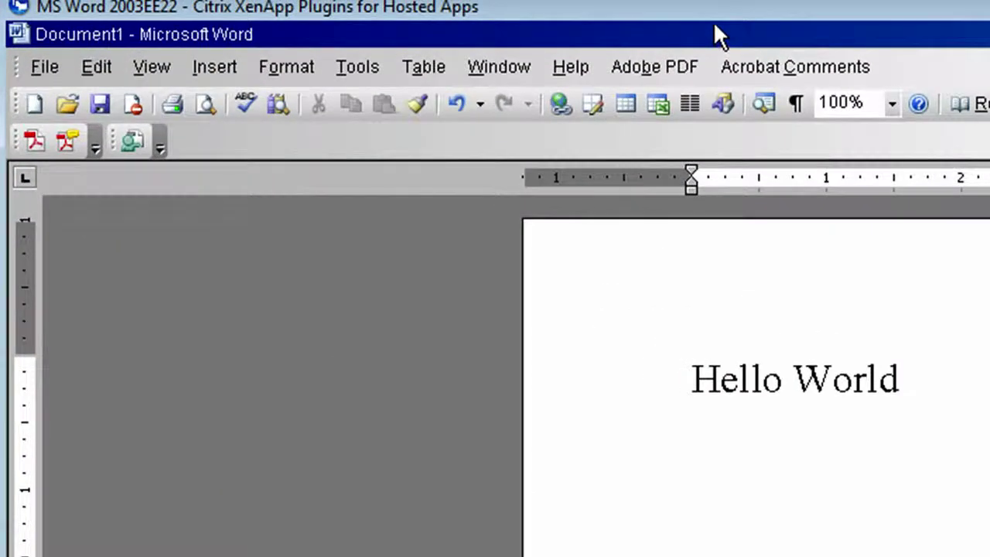
pyautogui.click(60, 67)
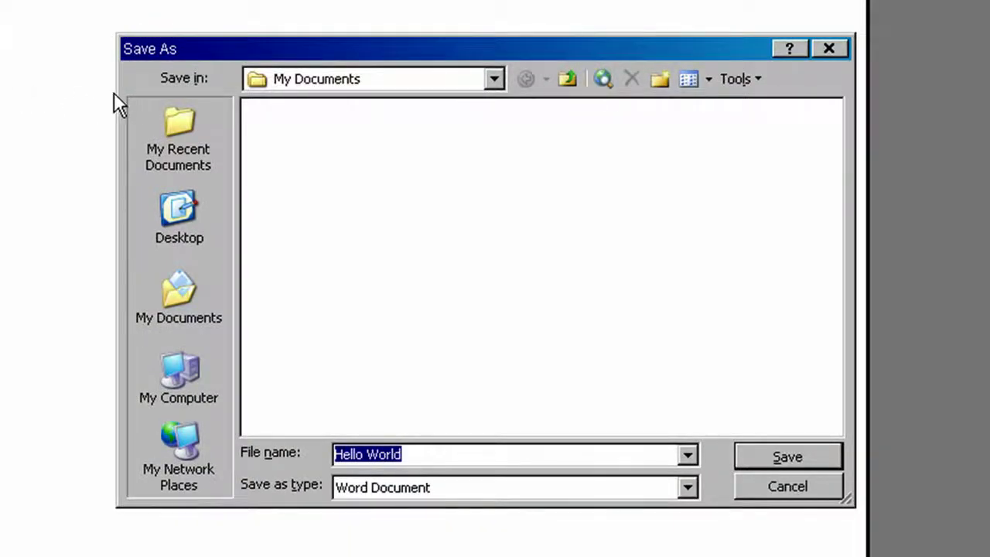
pyautogui.click(495, 78)
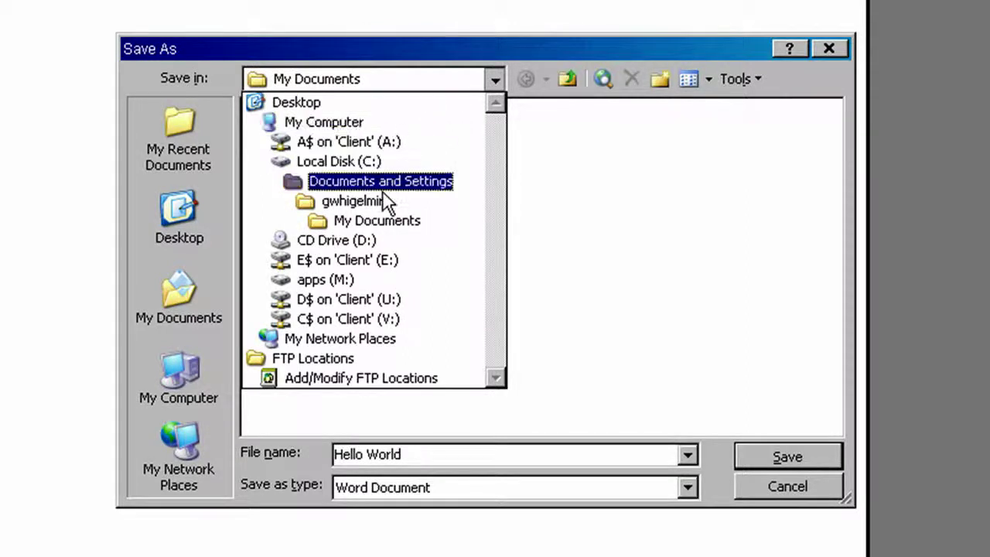
pyautogui.click(292, 323)
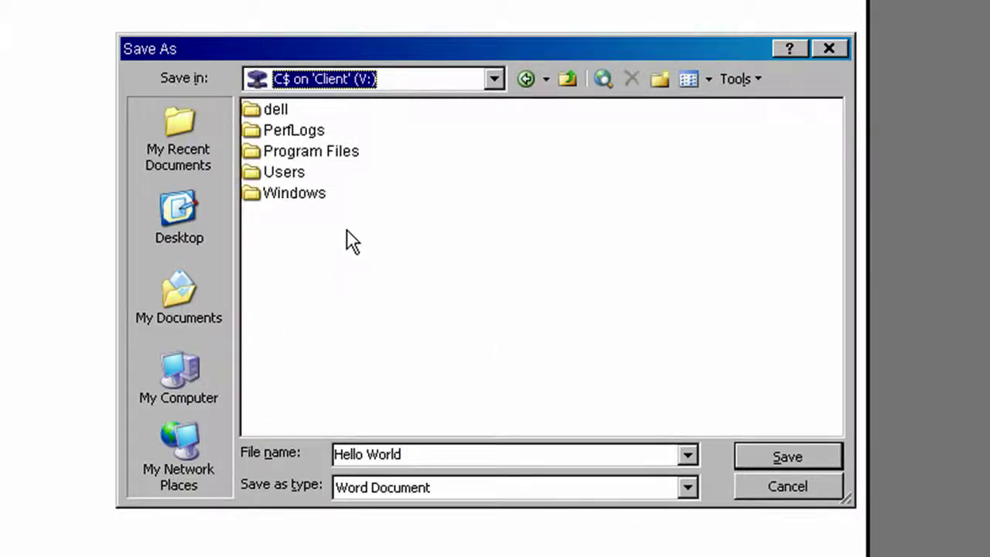
pyautogui.doubleClick(285, 173)
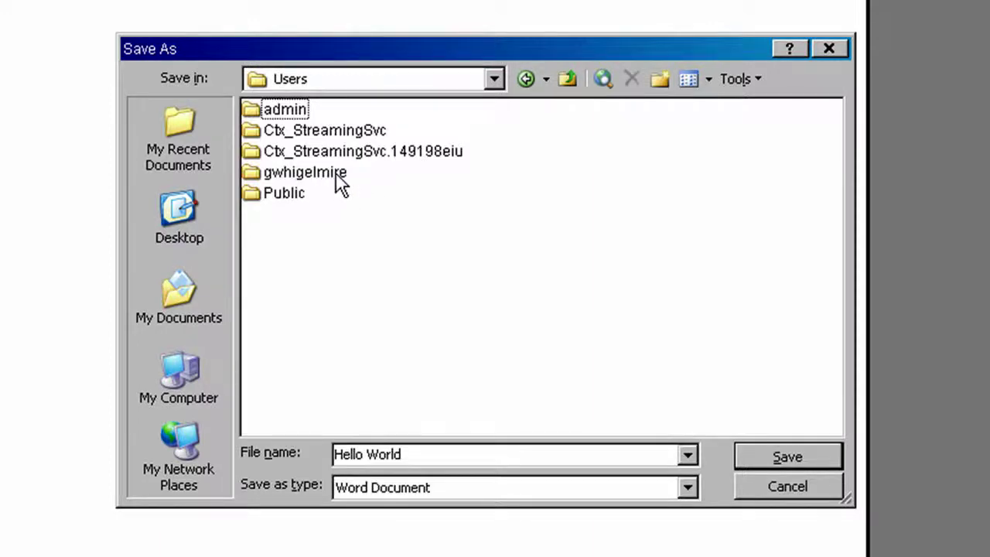
pyautogui.doubleClick(307, 172)
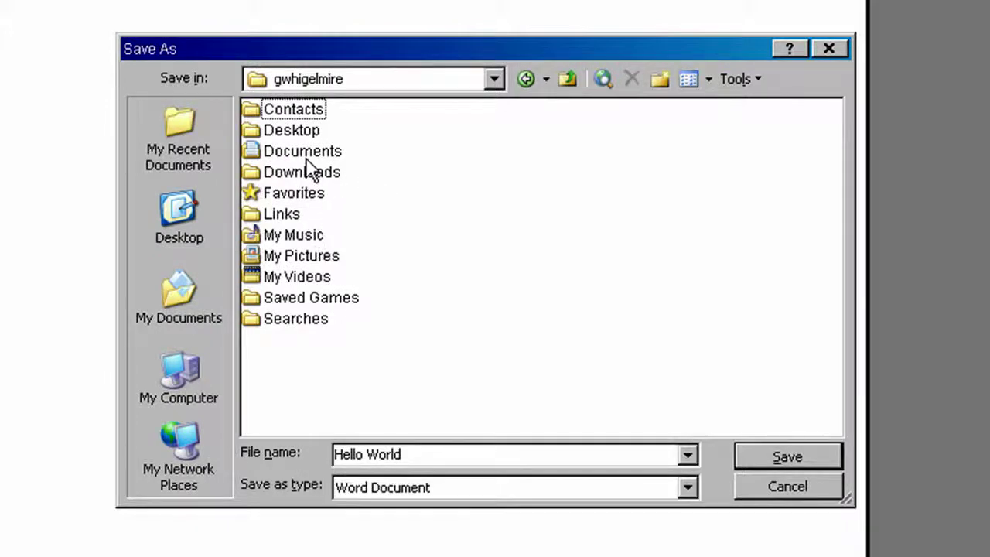
pyautogui.click(305, 153)
pyautogui.press('Return')
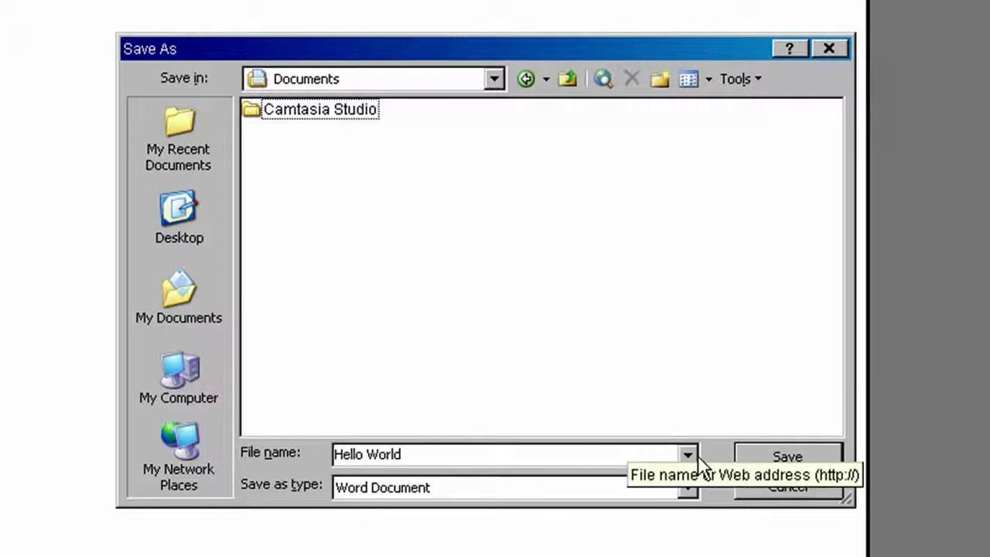
pyautogui.click(769, 459)
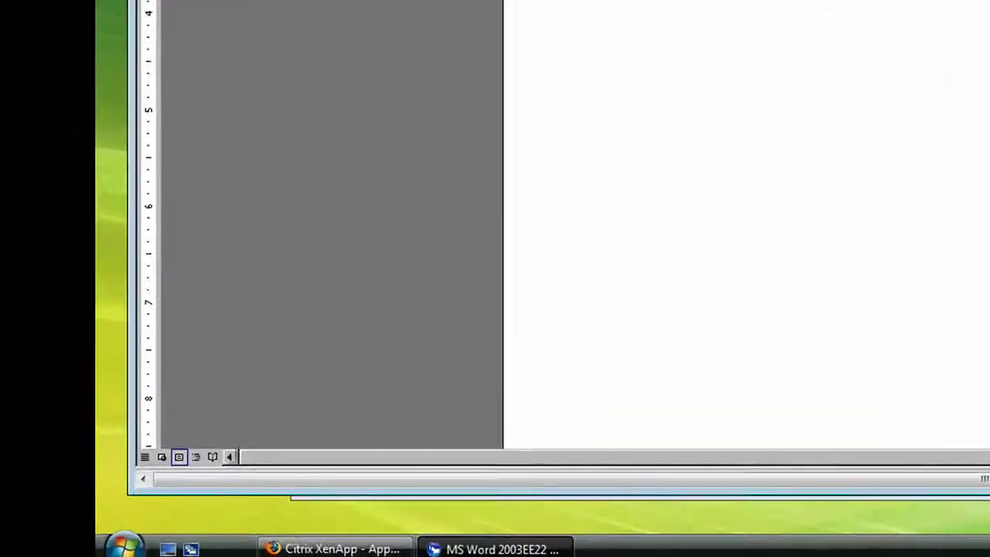
pyautogui.click(52, 554)
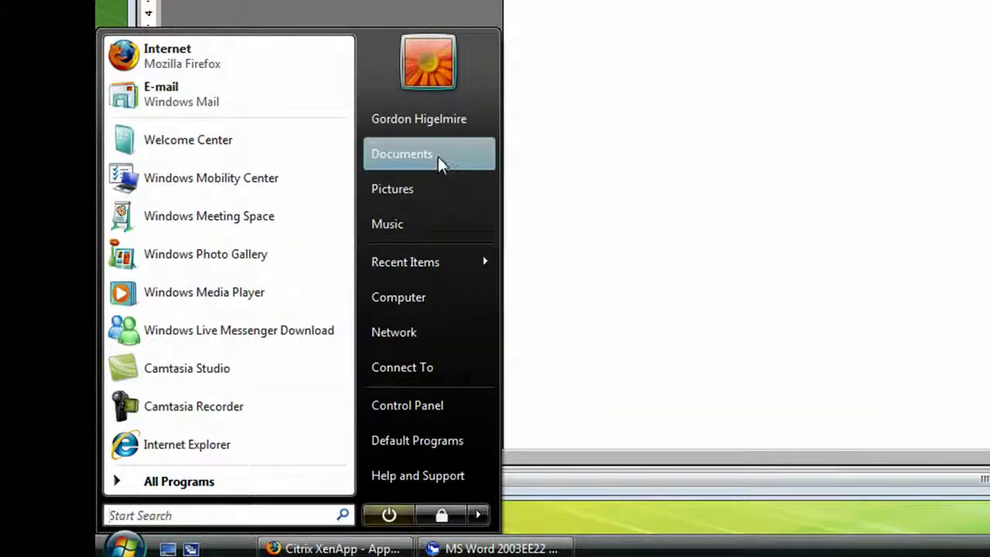
pyautogui.click(438, 157)
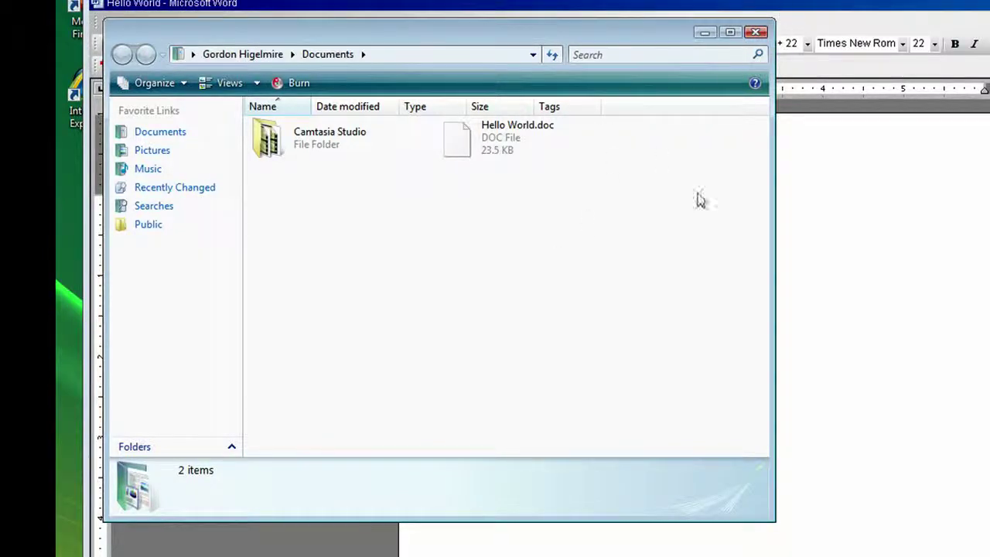
pyautogui.click(755, 34)
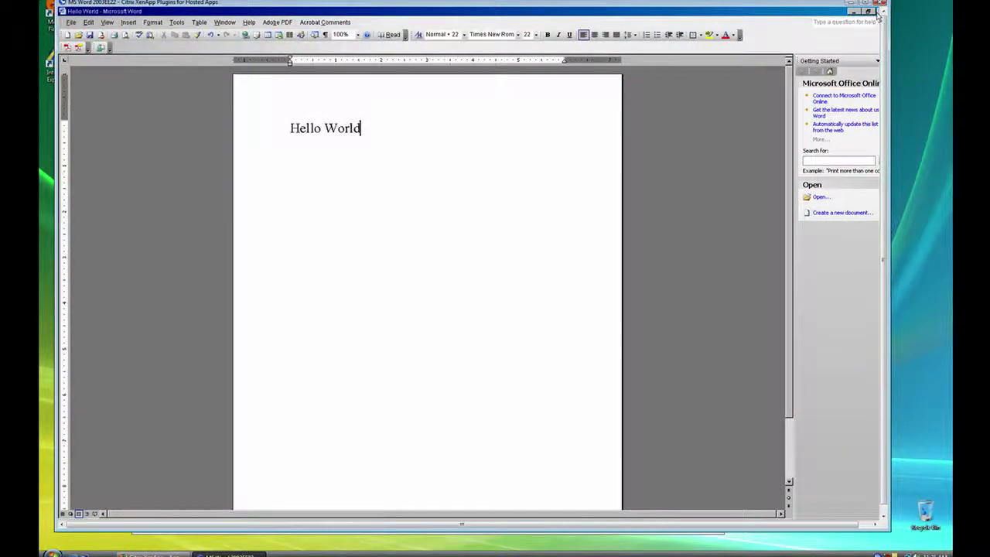
# - Close and disconnect the Word session, relaunch MS Word 2003, and accept the warning and User Name prompts
pyautogui.click(883, 3)
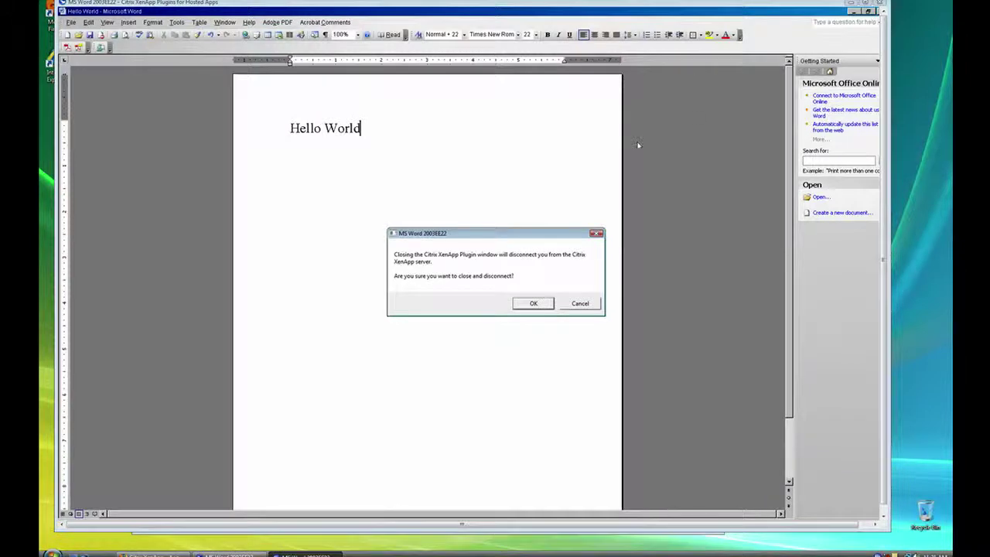
pyautogui.click(520, 302)
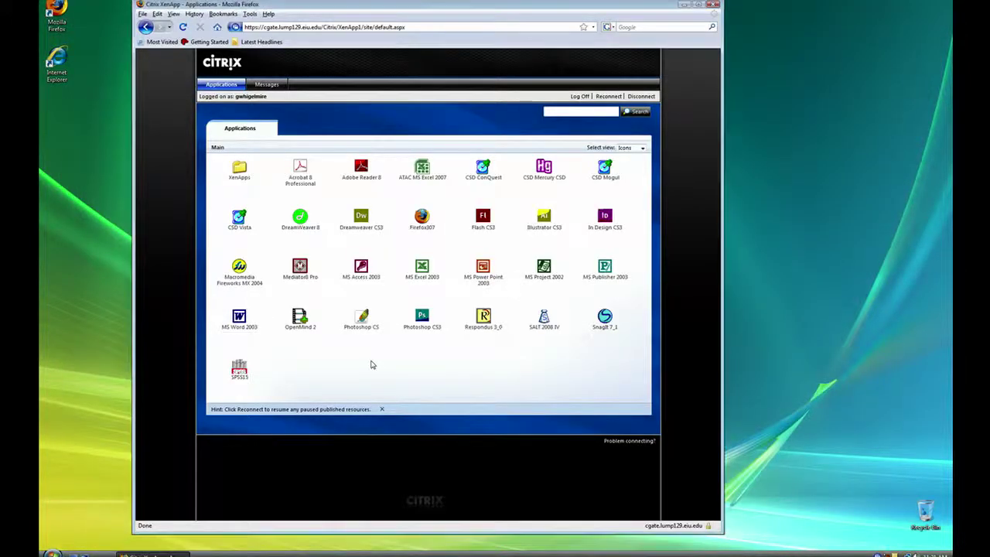
pyautogui.click(239, 318)
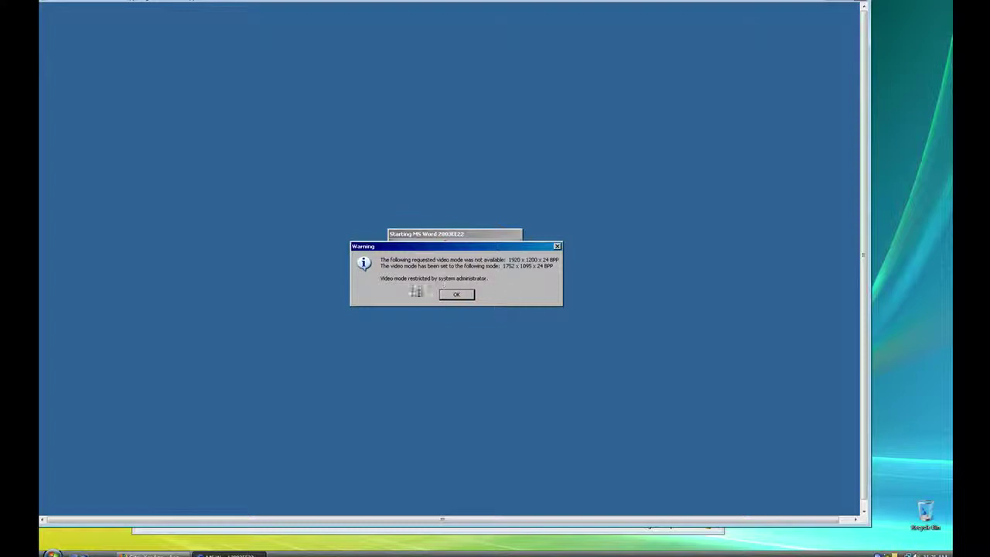
pyautogui.click(456, 294)
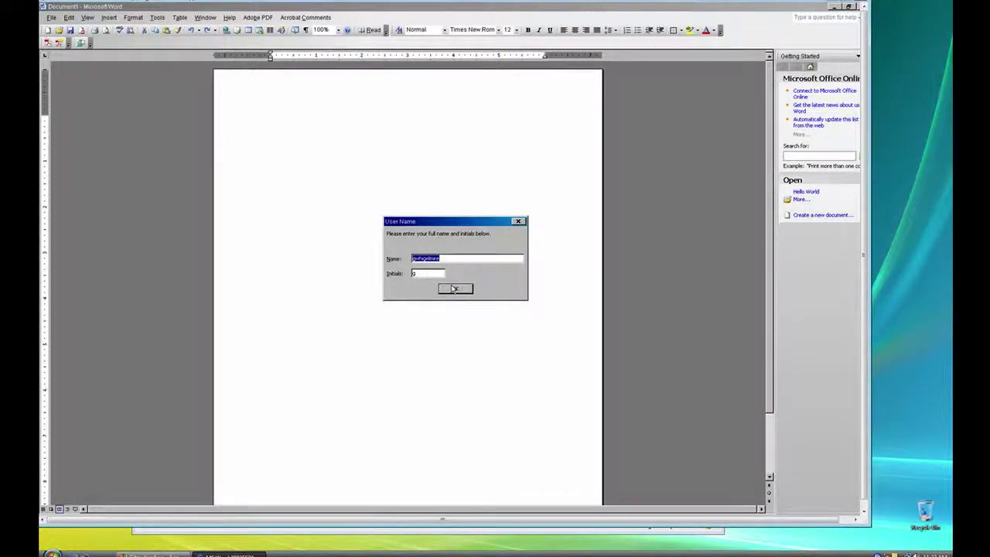
pyautogui.click(455, 288)
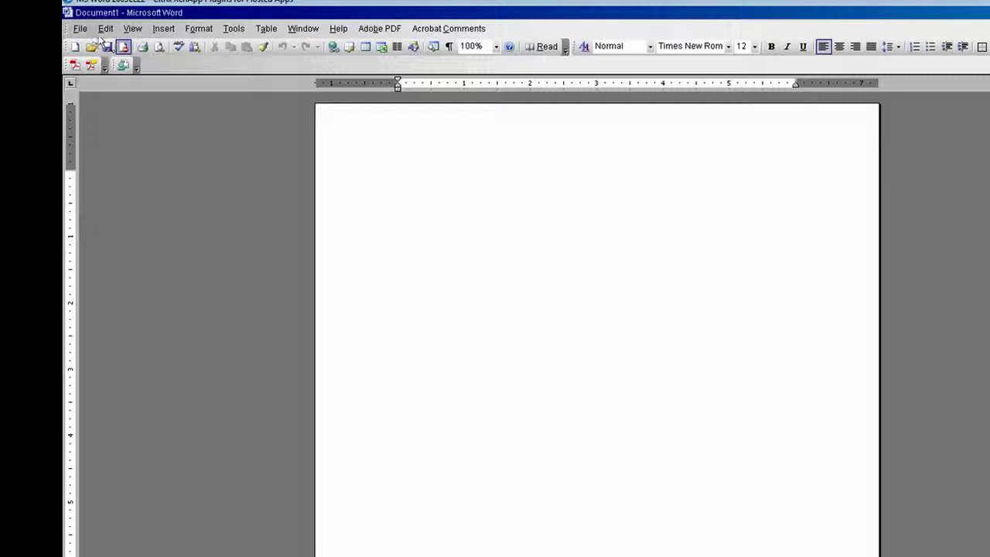
# - Open 'Hello World' from Users > user folder > Documents on the client's C$ (V:) drive
pyautogui.click(80, 29)
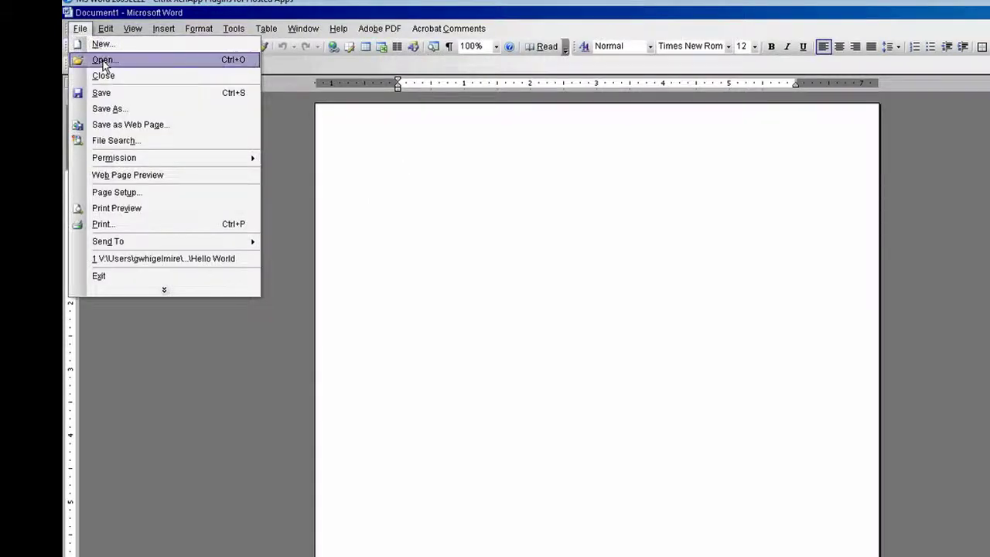
pyautogui.click(104, 61)
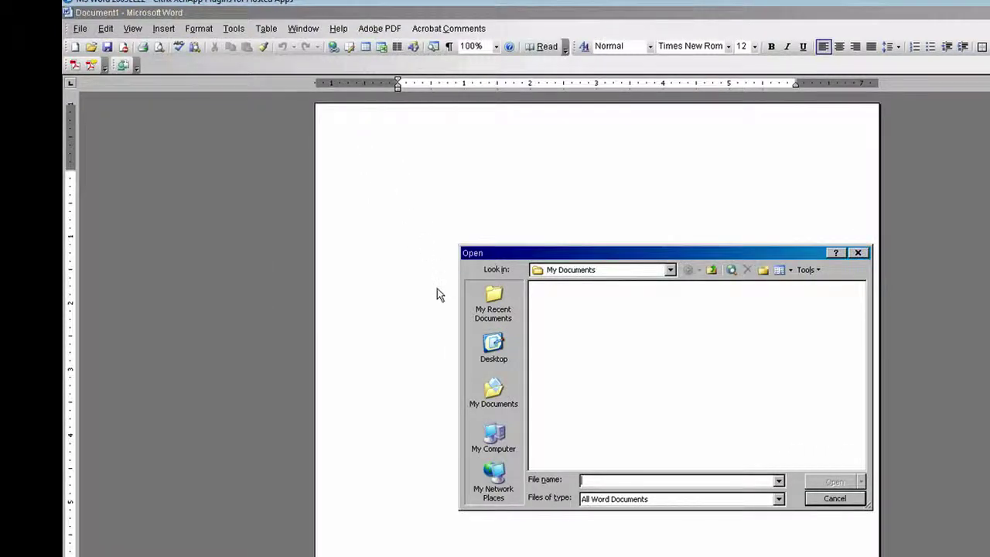
pyautogui.click(670, 271)
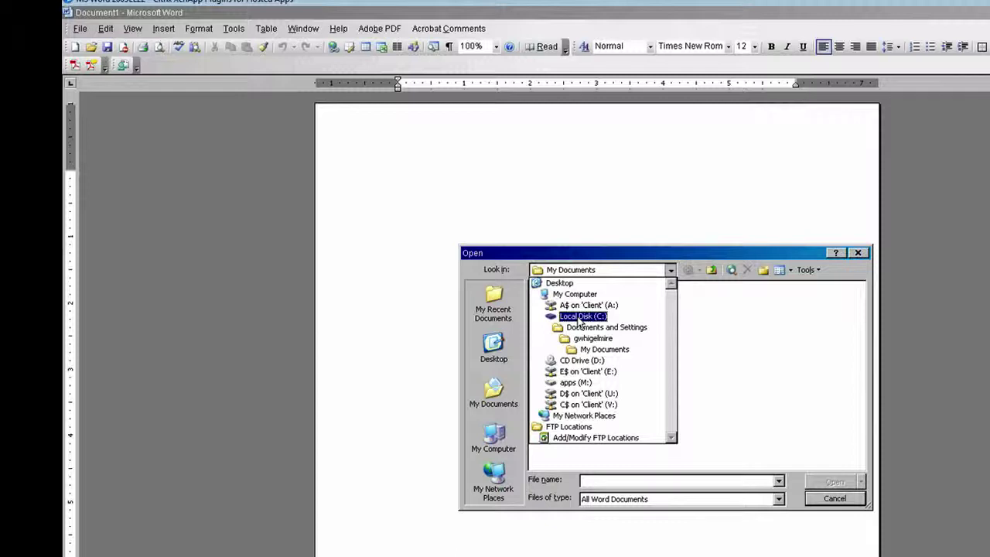
pyautogui.click(573, 405)
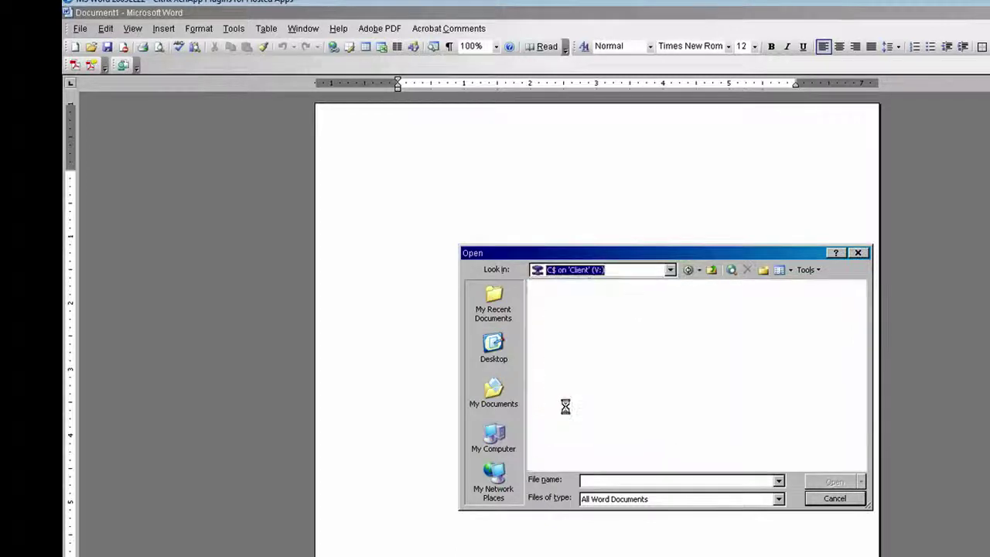
pyautogui.doubleClick(554, 324)
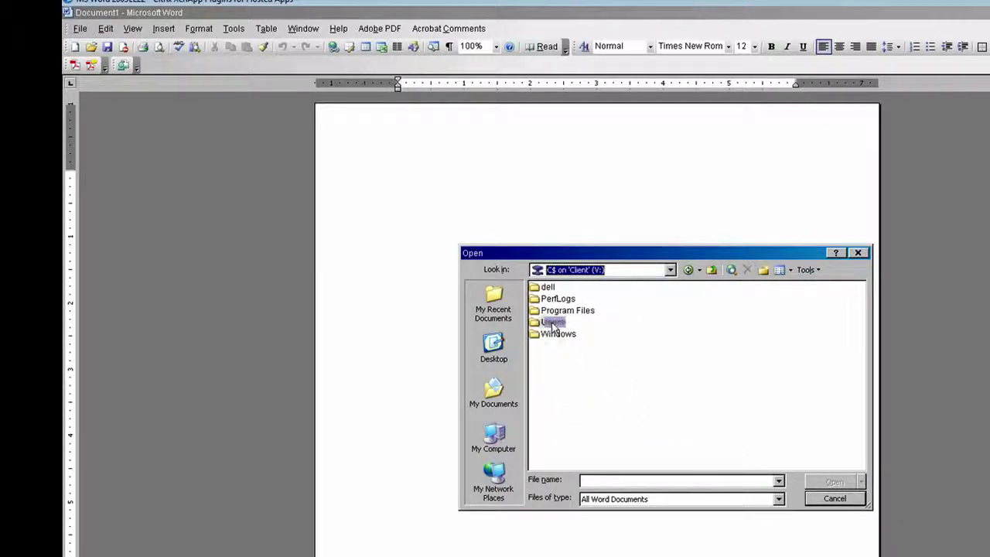
pyautogui.click(568, 325)
pyautogui.doubleClick(567, 325)
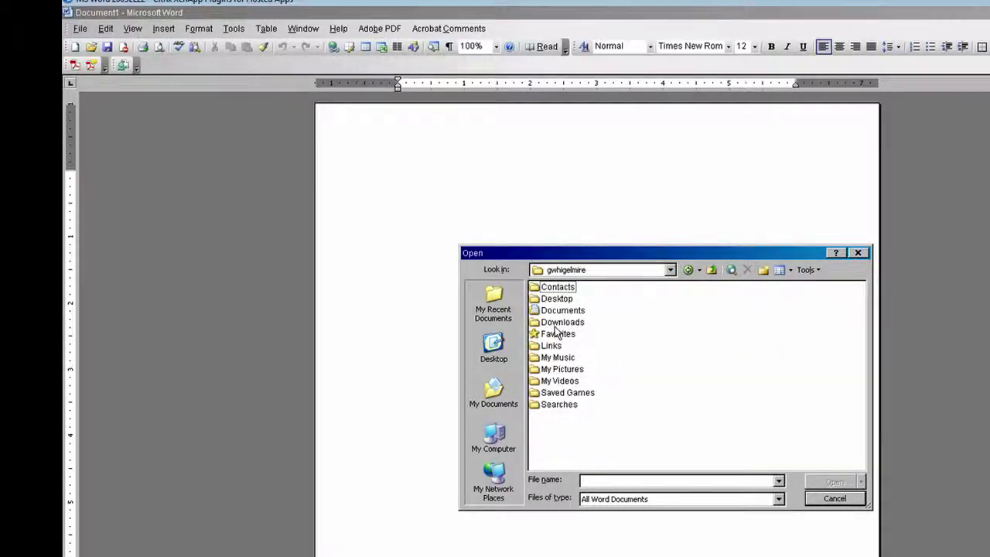
pyautogui.click(558, 310)
pyautogui.press('Return')
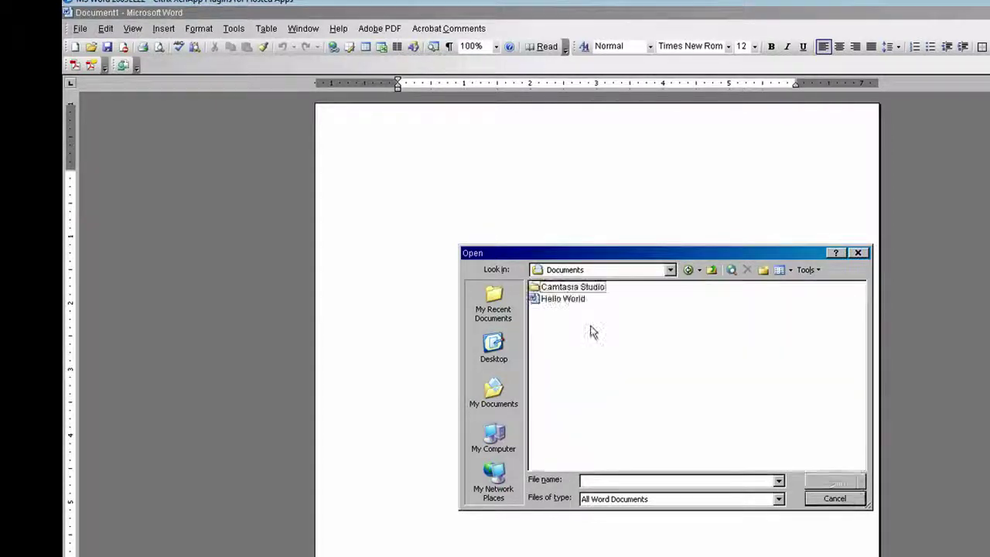
pyautogui.click(567, 304)
pyautogui.click(833, 482)
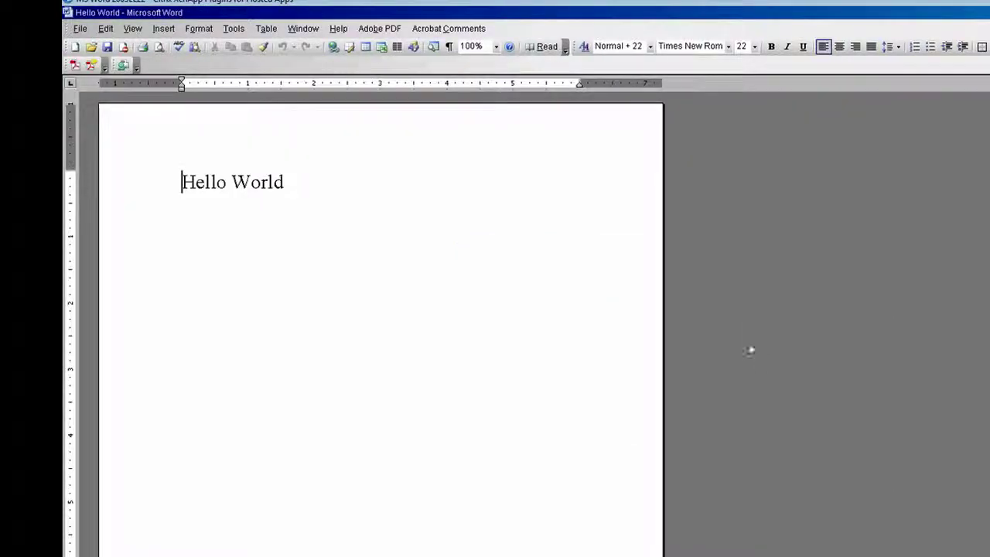